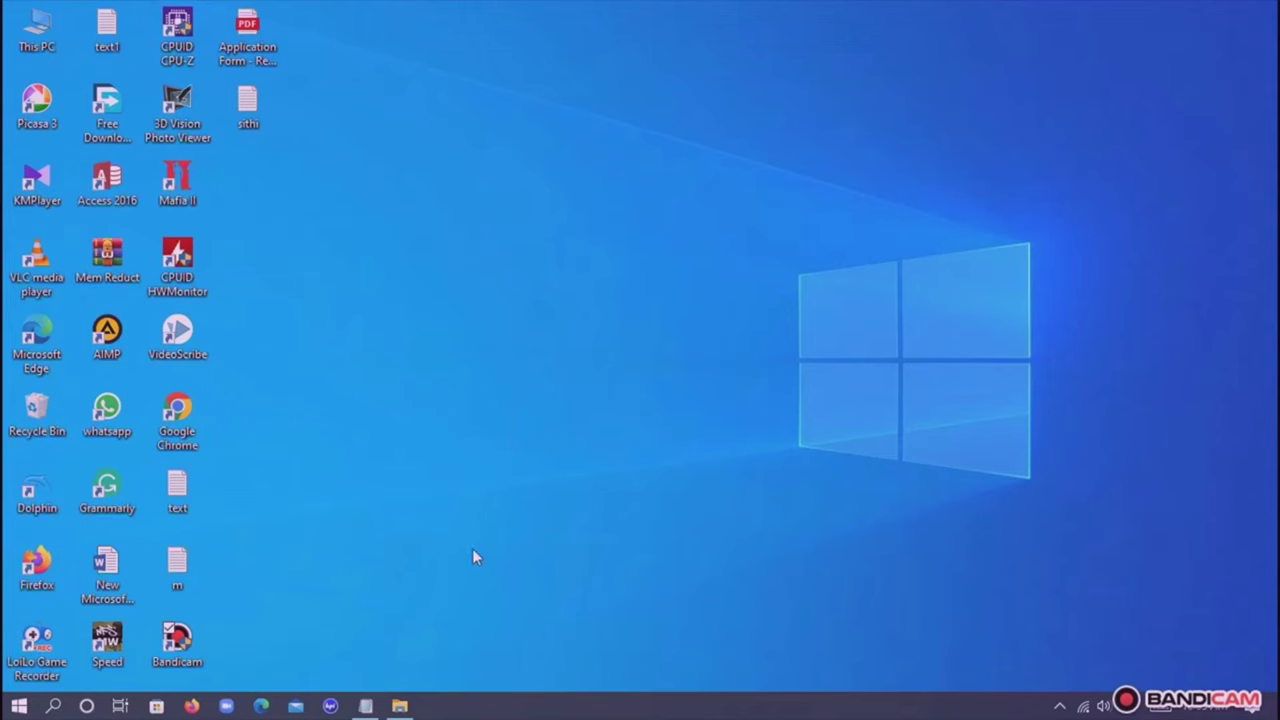
Open the Dunkirk ZIP in WinRAR and browse into its Dunkirk folder holding the MP4 and JPG.
left_click(399, 706)
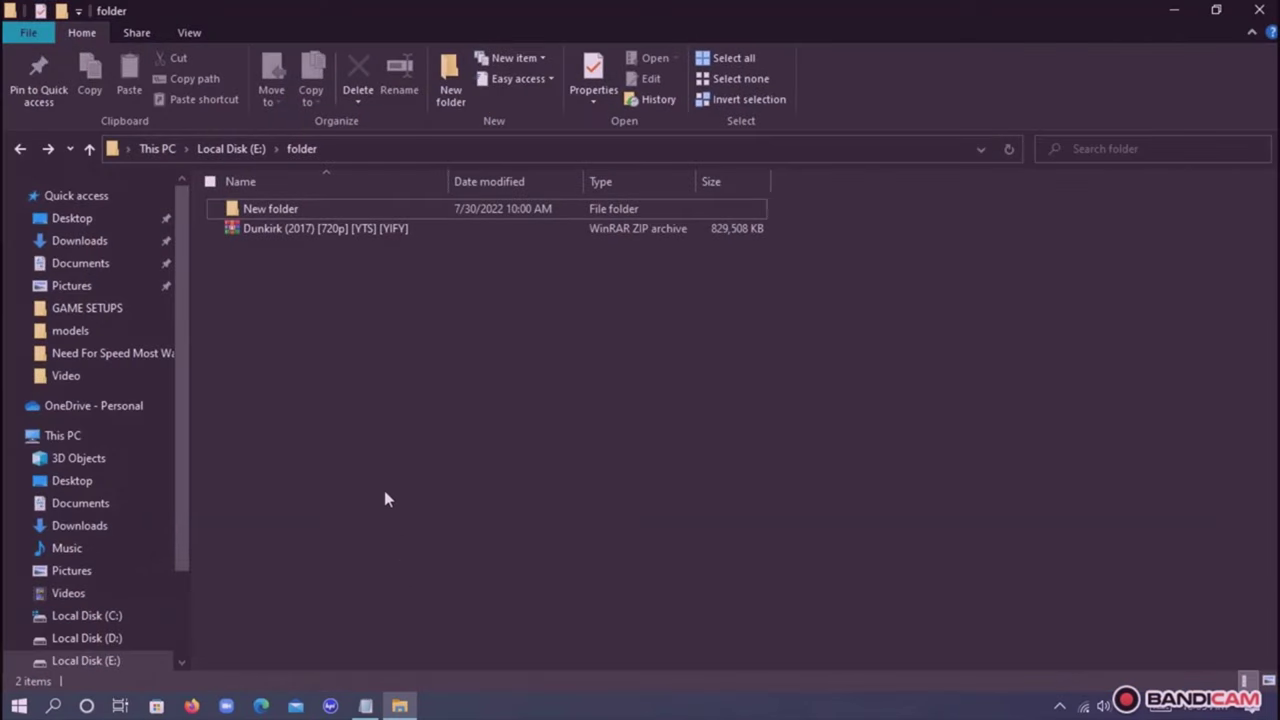
left_click(288, 234)
double_click(288, 237)
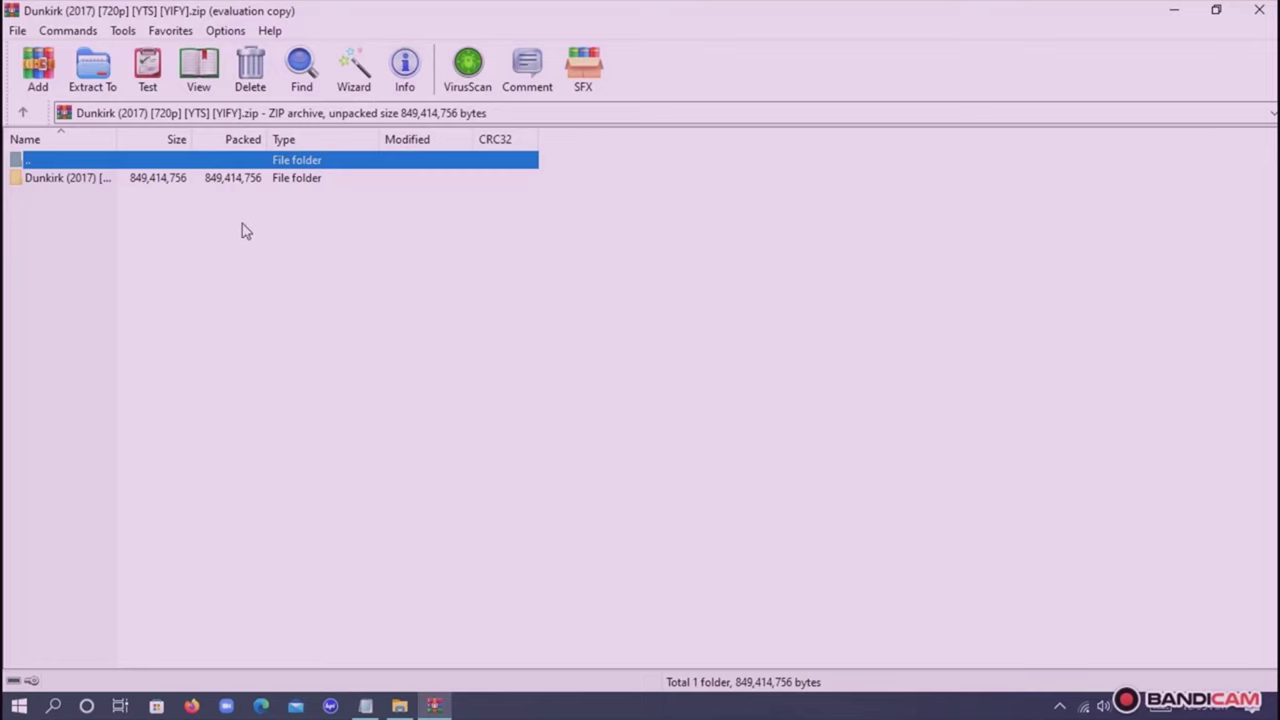
left_click(778, 282)
double_click(66, 178)
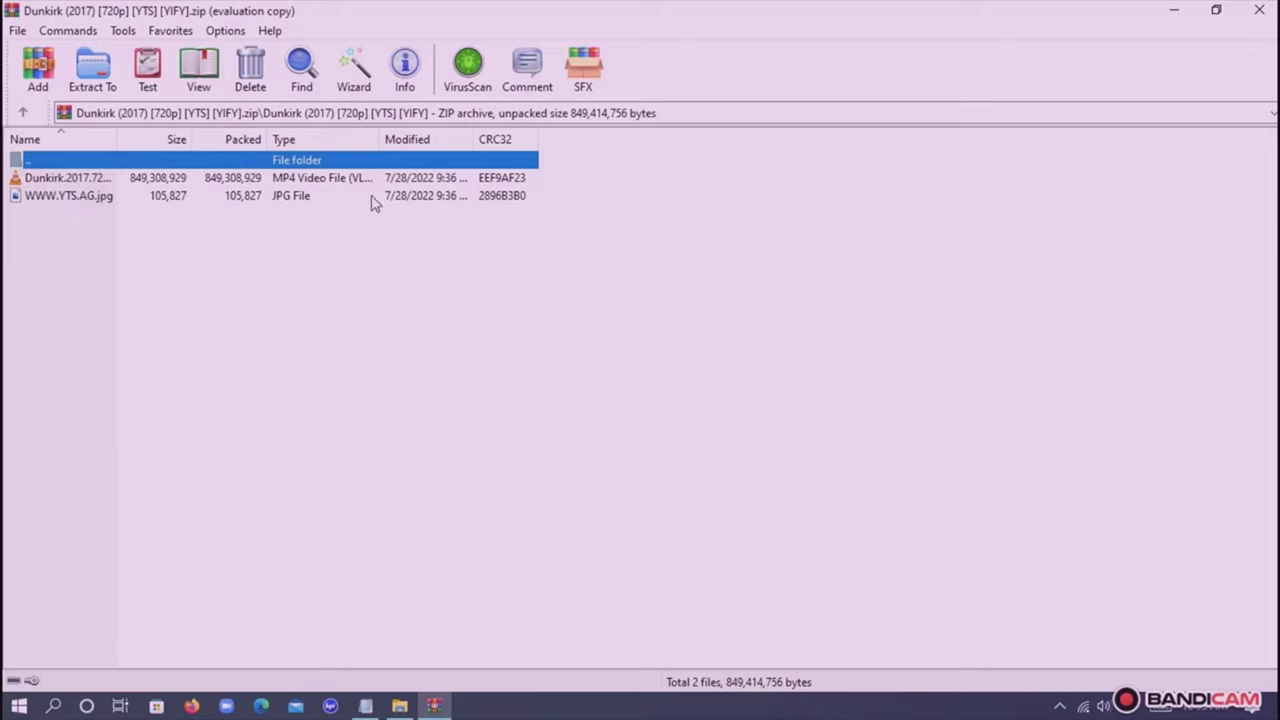
Extract the Dunkirk ZIP via WinRAR's context-menu option into a Dunkirk folder, then dismiss the checksum error report.
left_click(1250, 12)
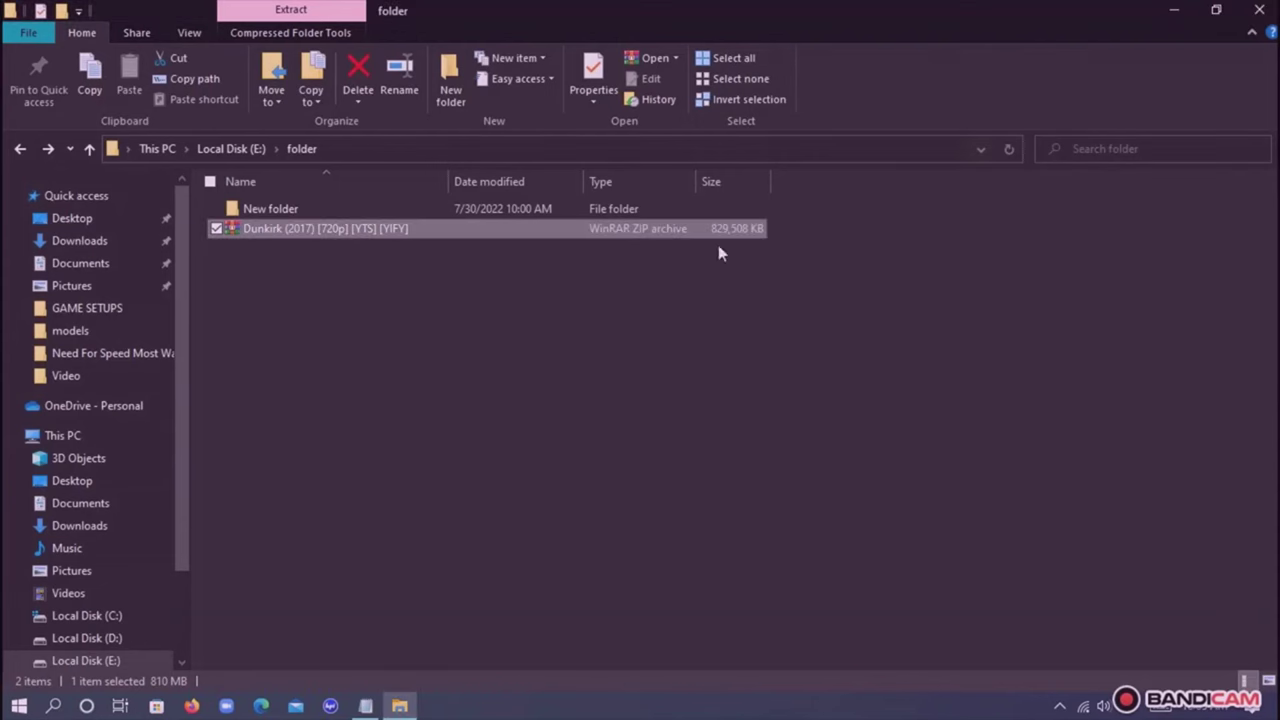
left_click(314, 270)
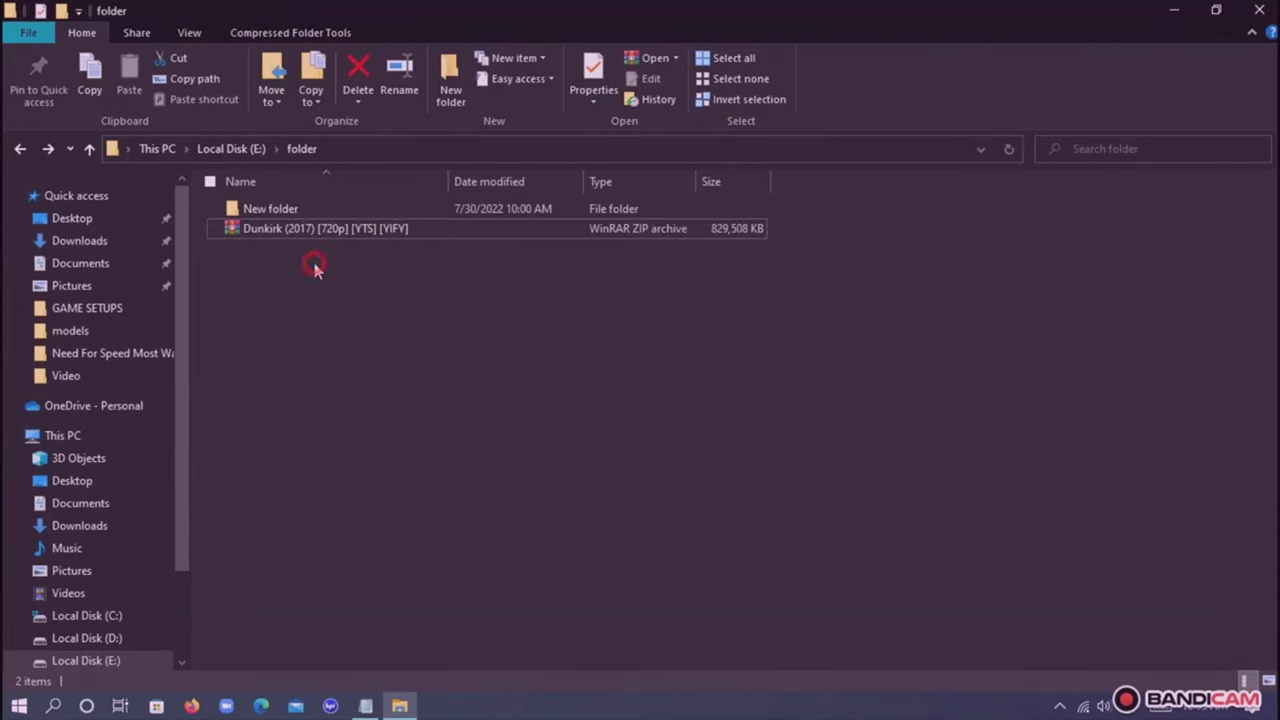
right_click(267, 230)
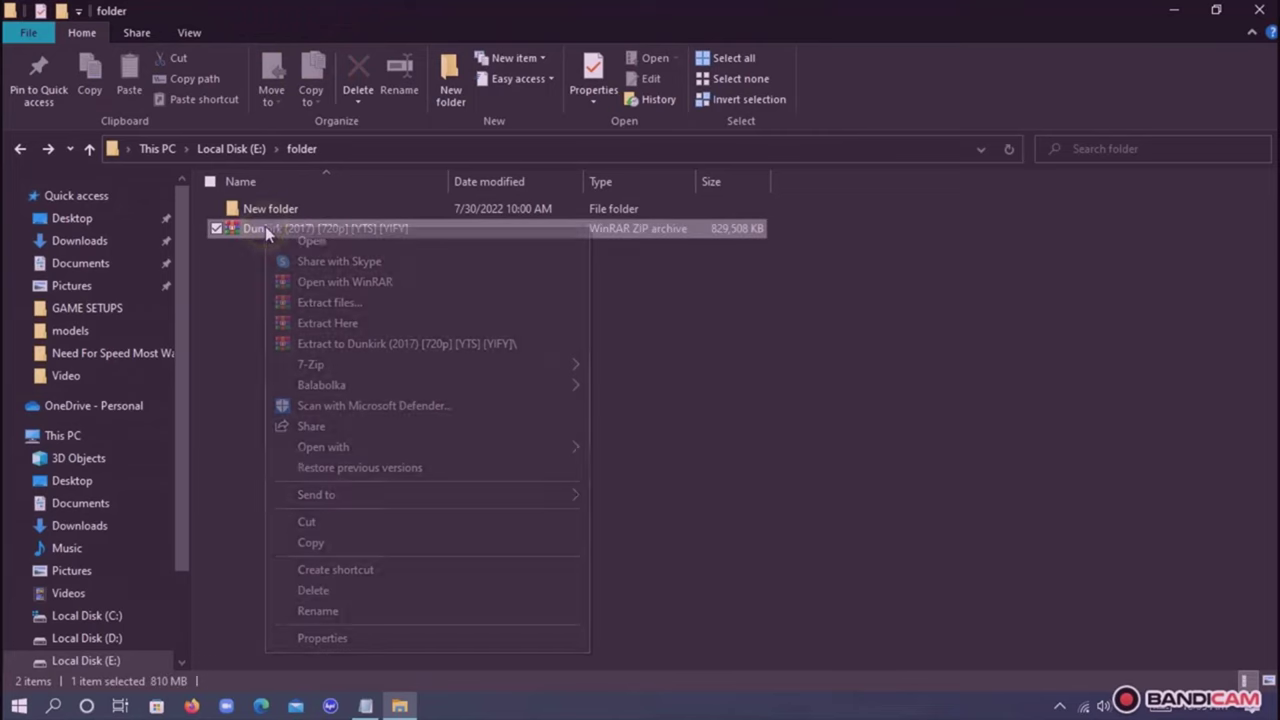
left_click(347, 323)
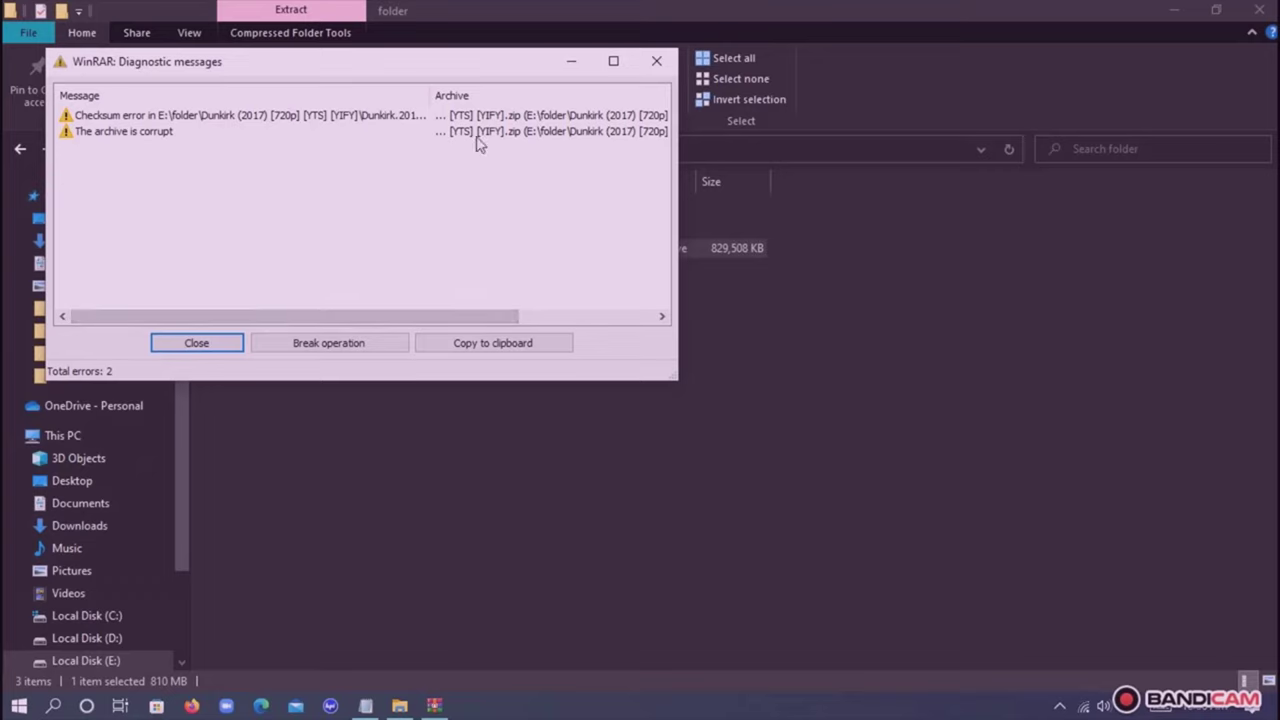
left_click(658, 68)
Check the extracted Dunkirk folder, then move it to the Recycle Bin.
left_click(316, 211)
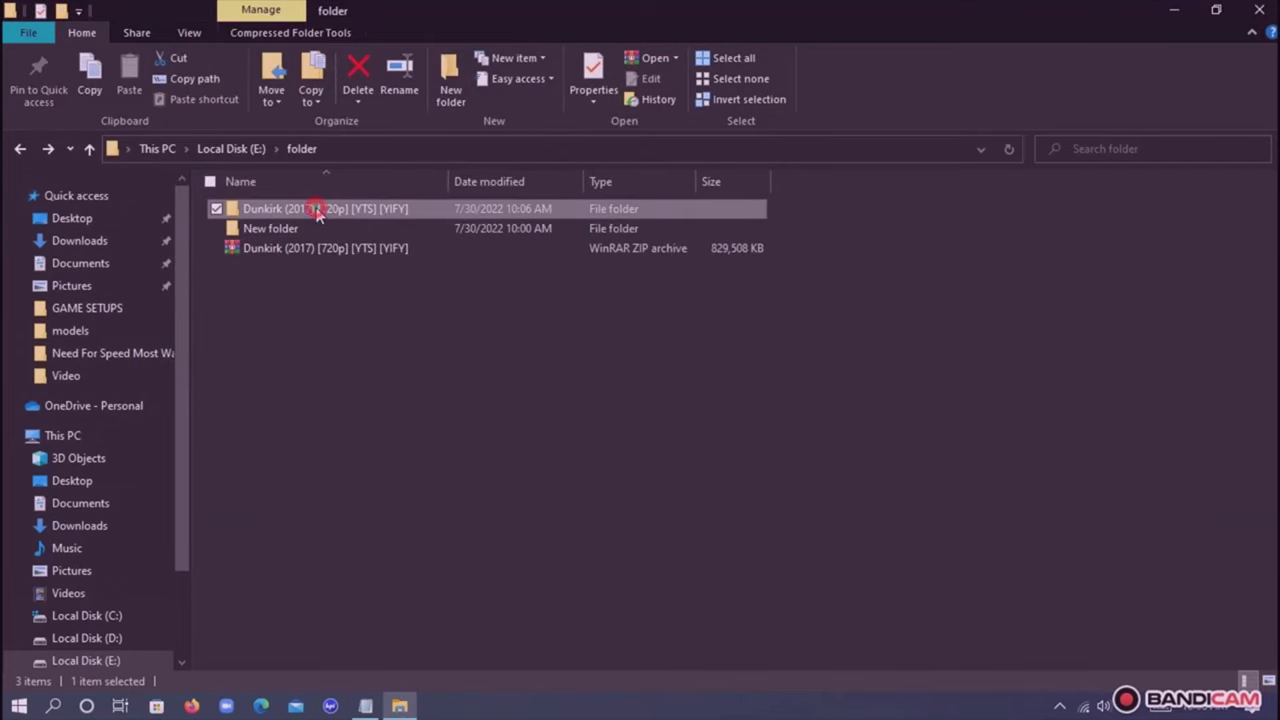
double_click(316, 212)
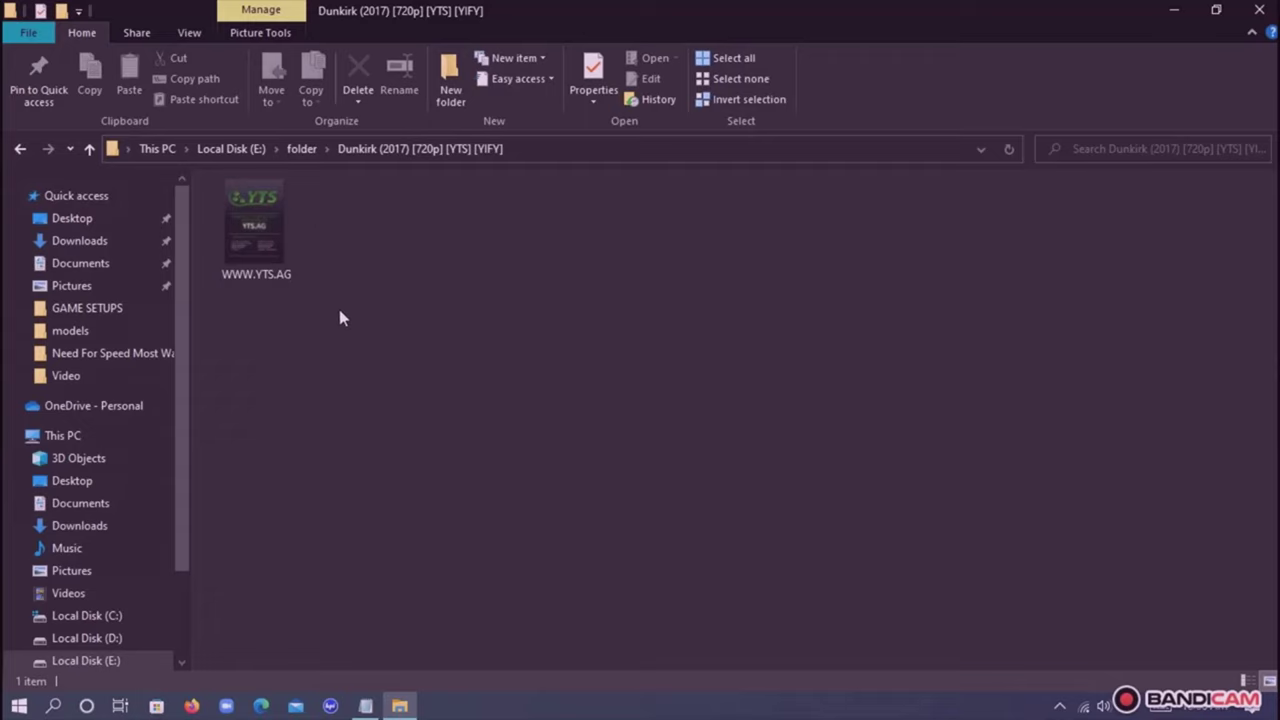
left_click(24, 150)
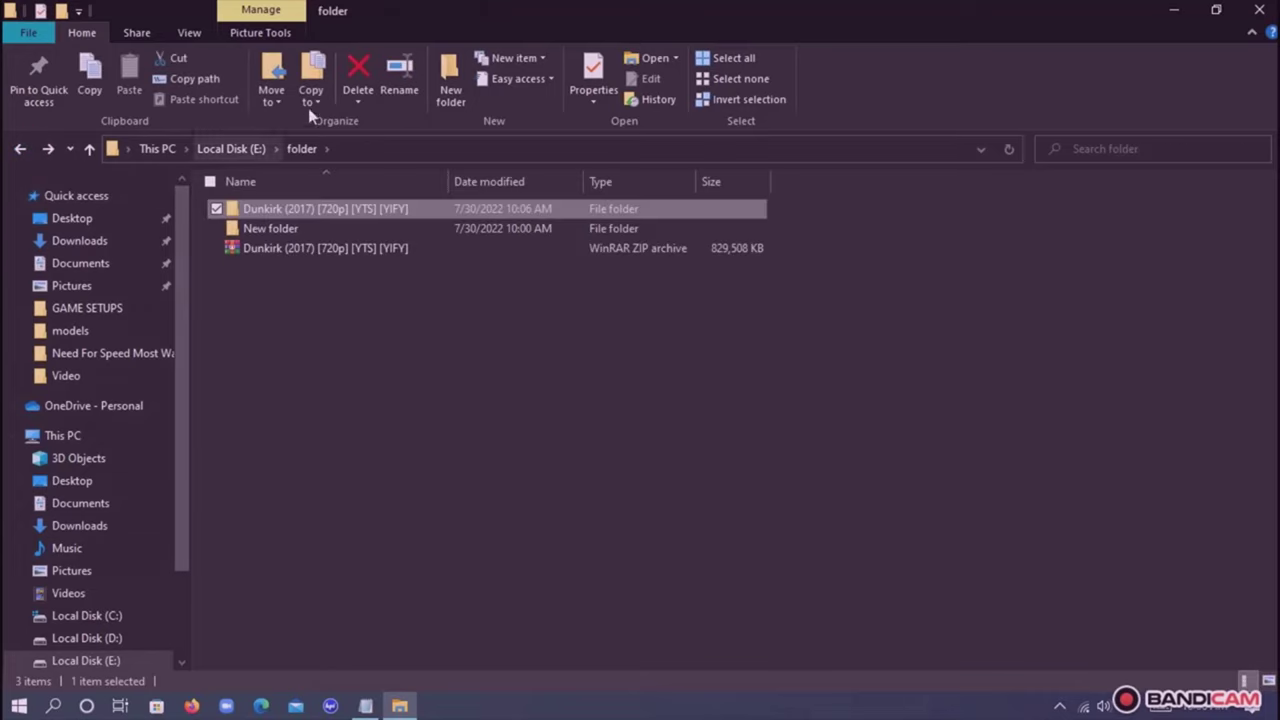
left_click(359, 75)
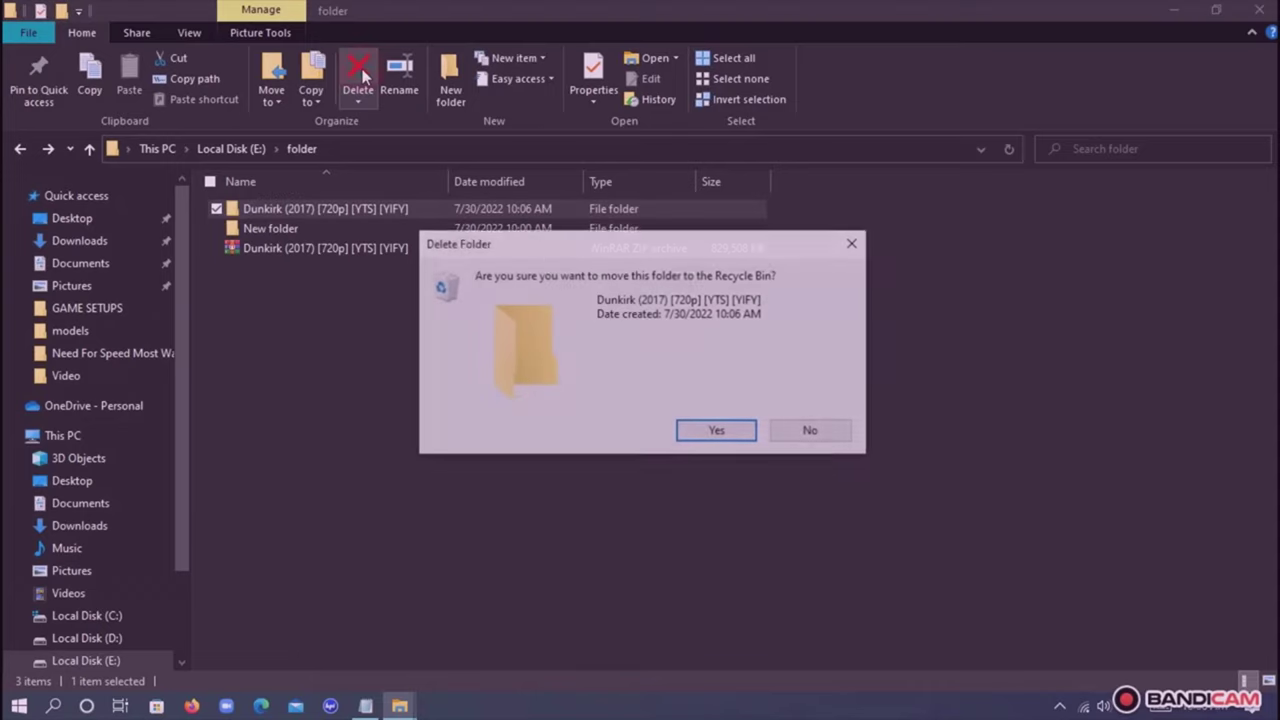
left_click(692, 434)
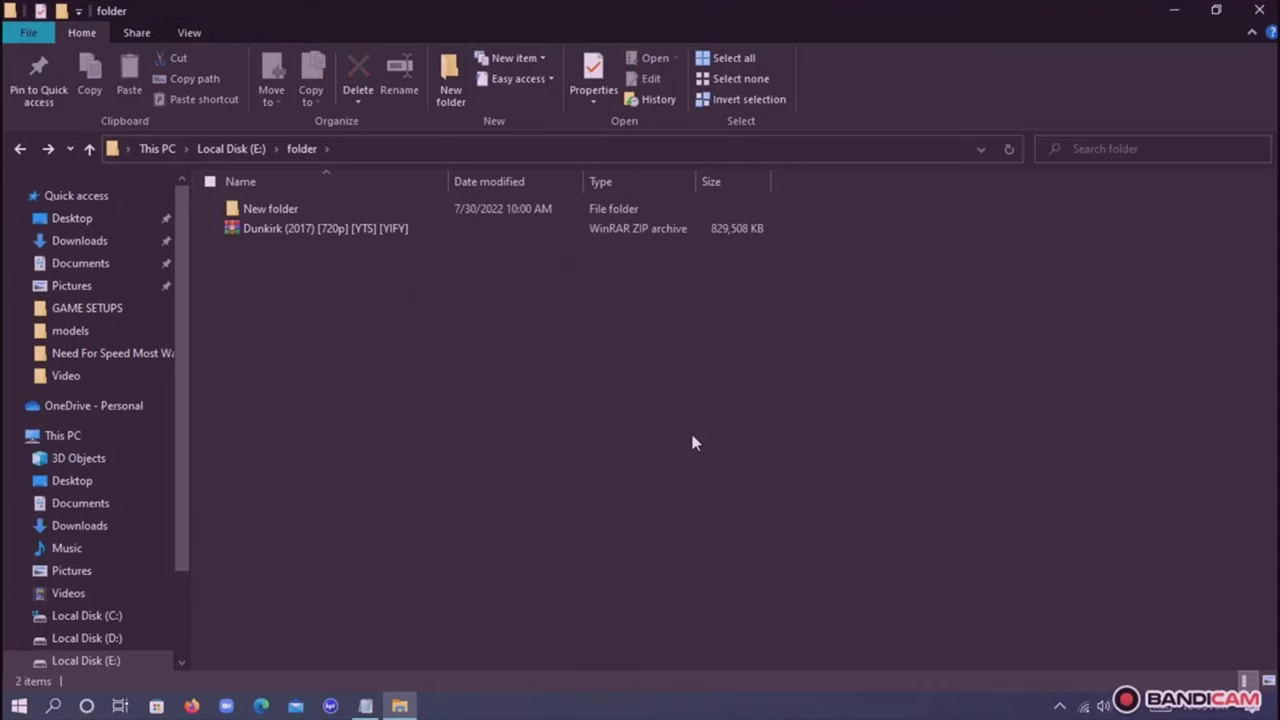
Re-extract the Dunkirk ZIP with 'Keep broken files' enabled, then close the checksum error report.
right_click(279, 241)
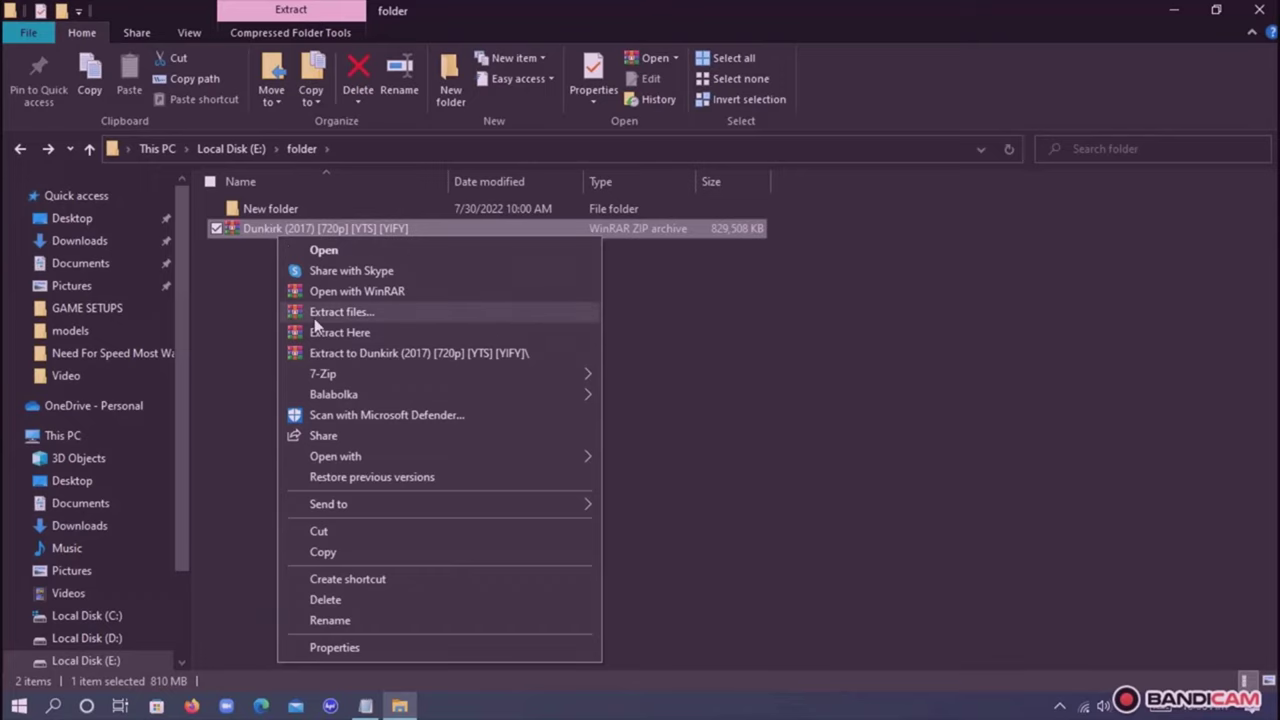
left_click(316, 316)
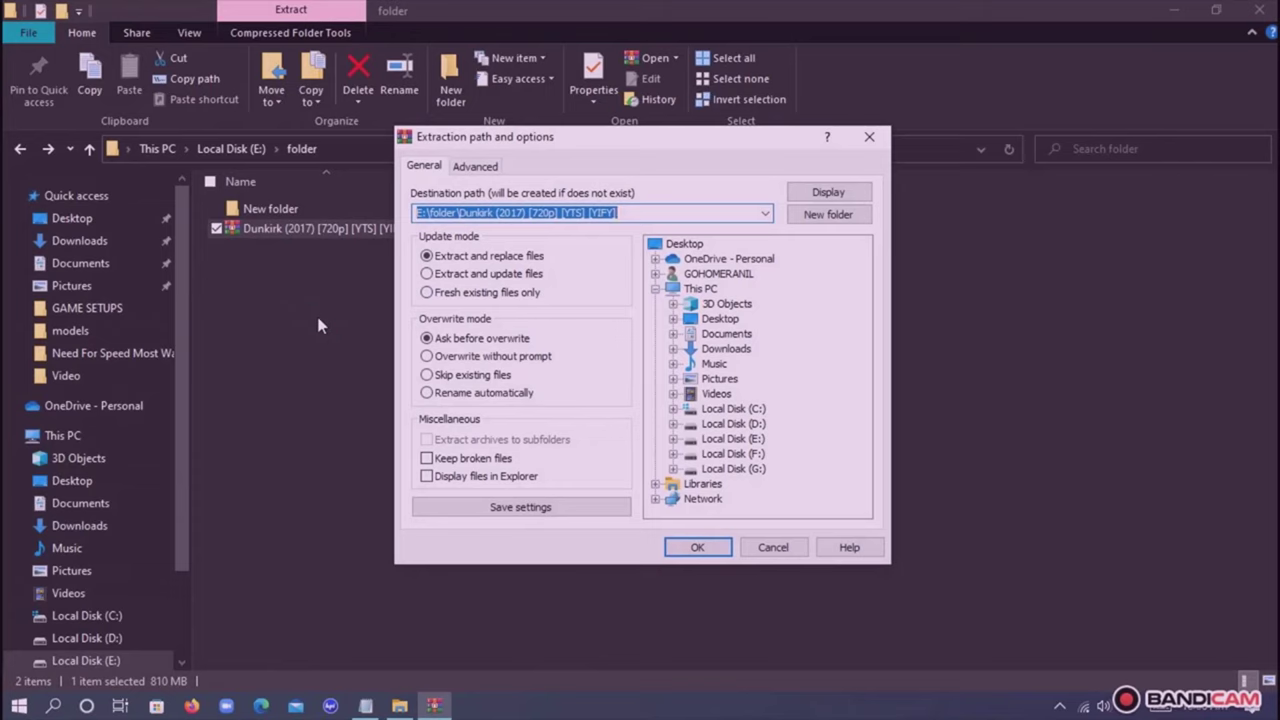
left_click(427, 459)
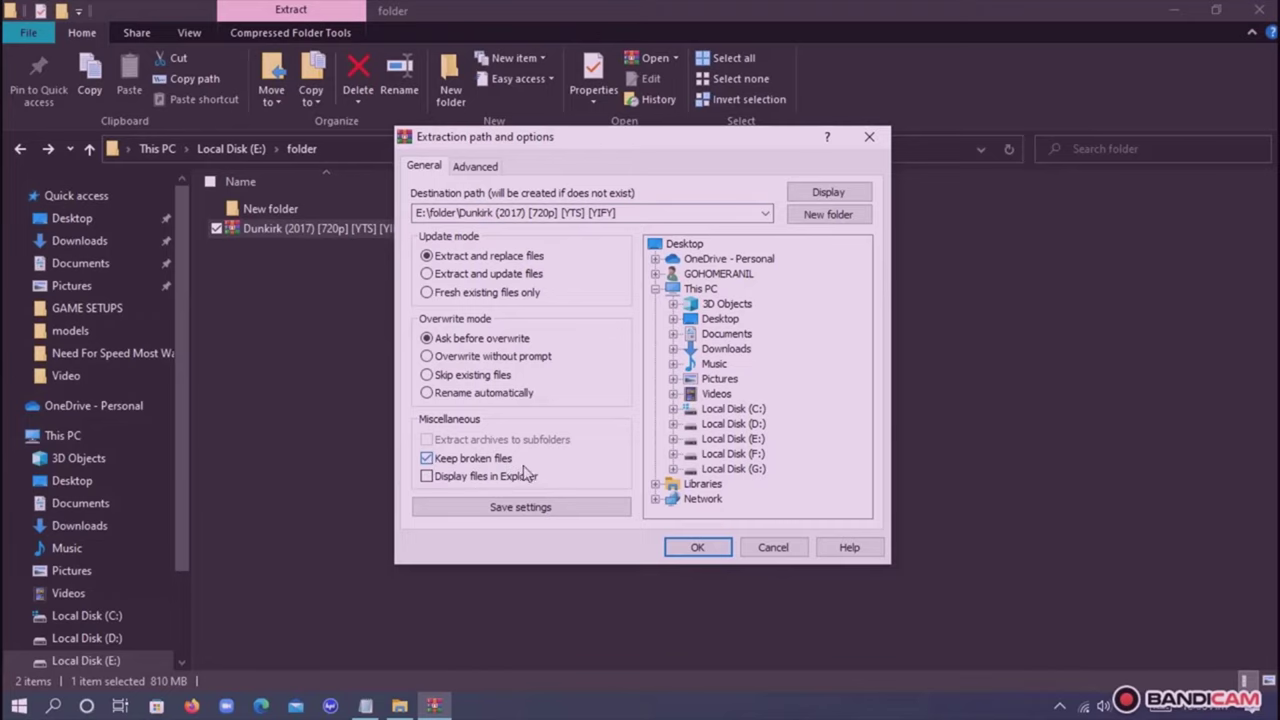
left_click(688, 545)
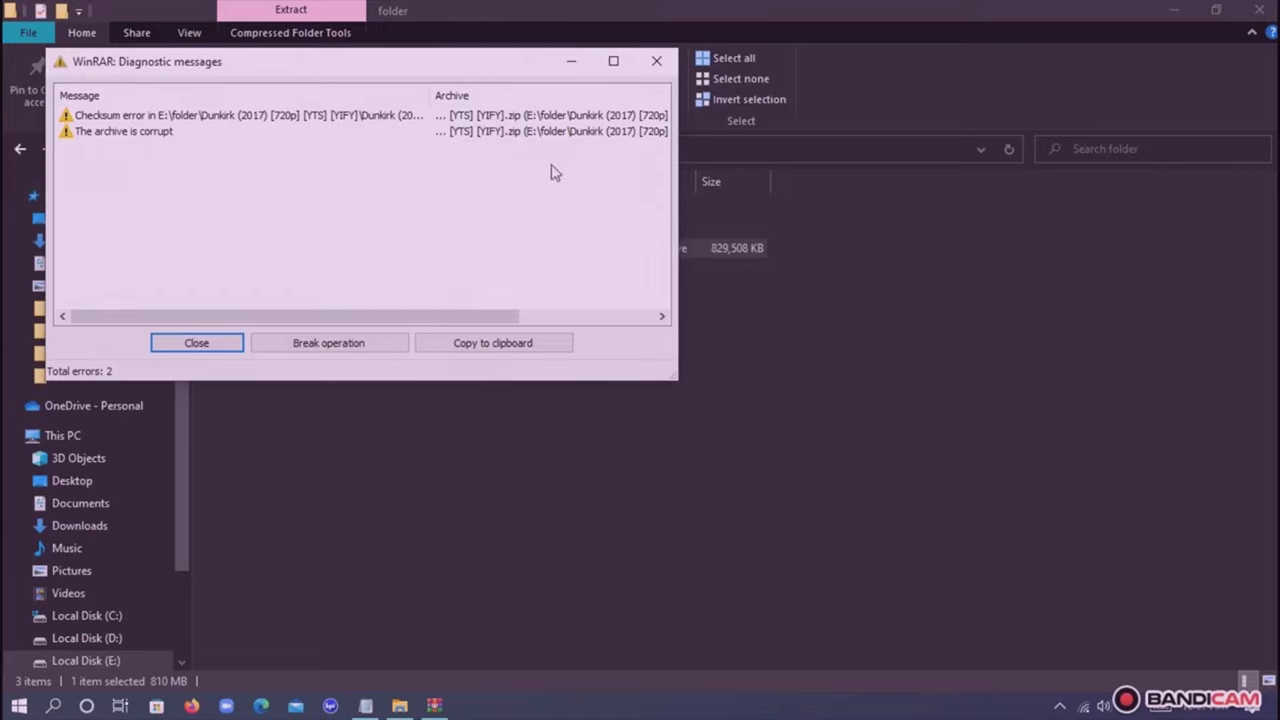
left_click(657, 62)
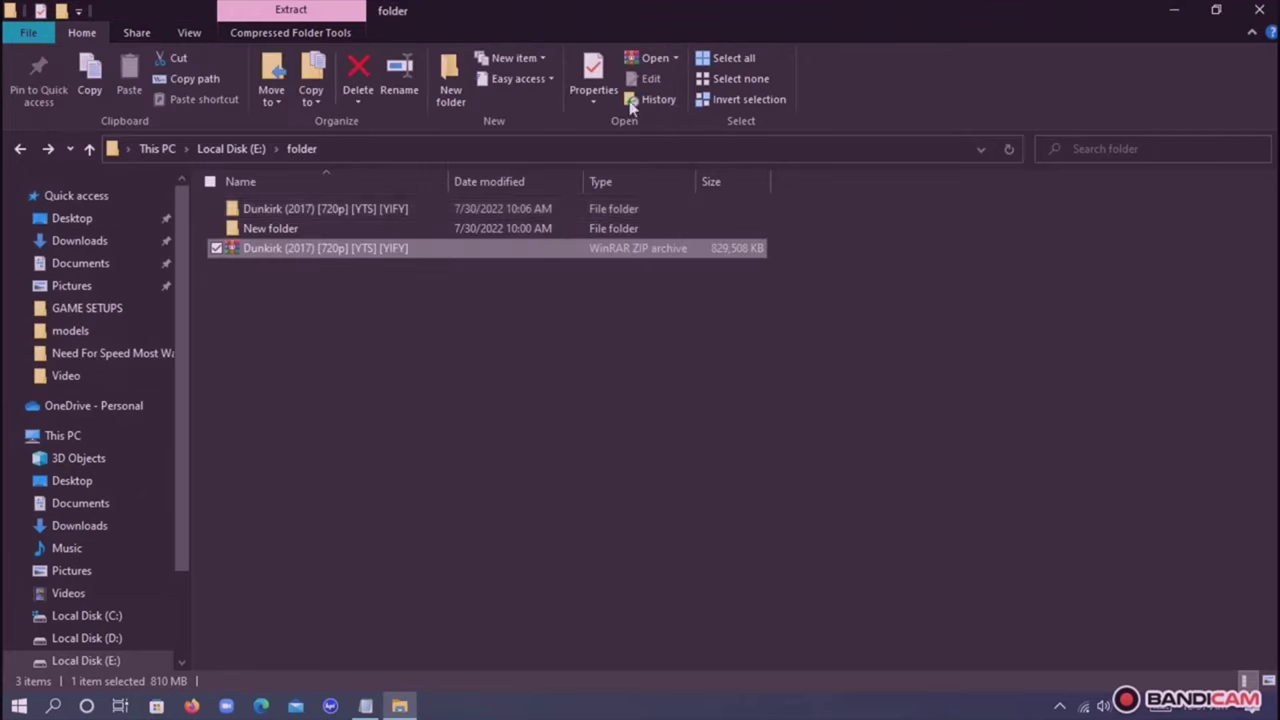
Browse into the Dunkirk folder and its subfolder to check the MP4 and JPG, then return to E:\folder.
double_click(253, 211)
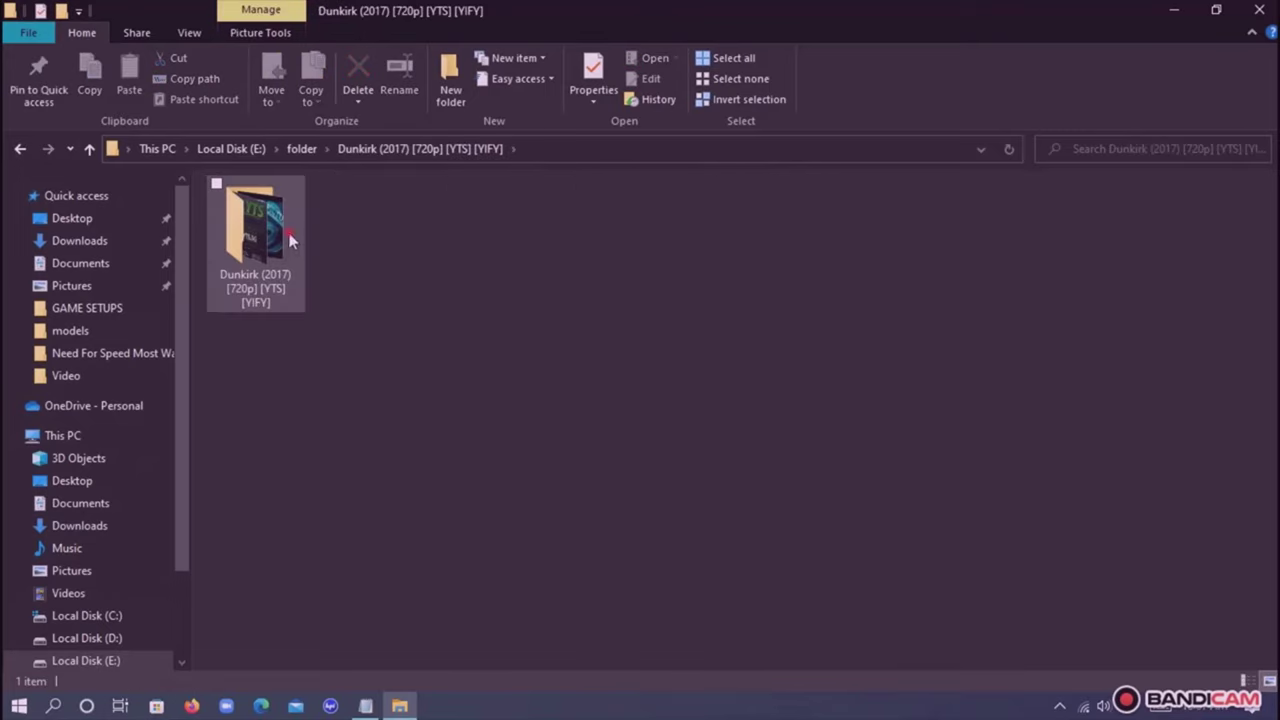
double_click(290, 240)
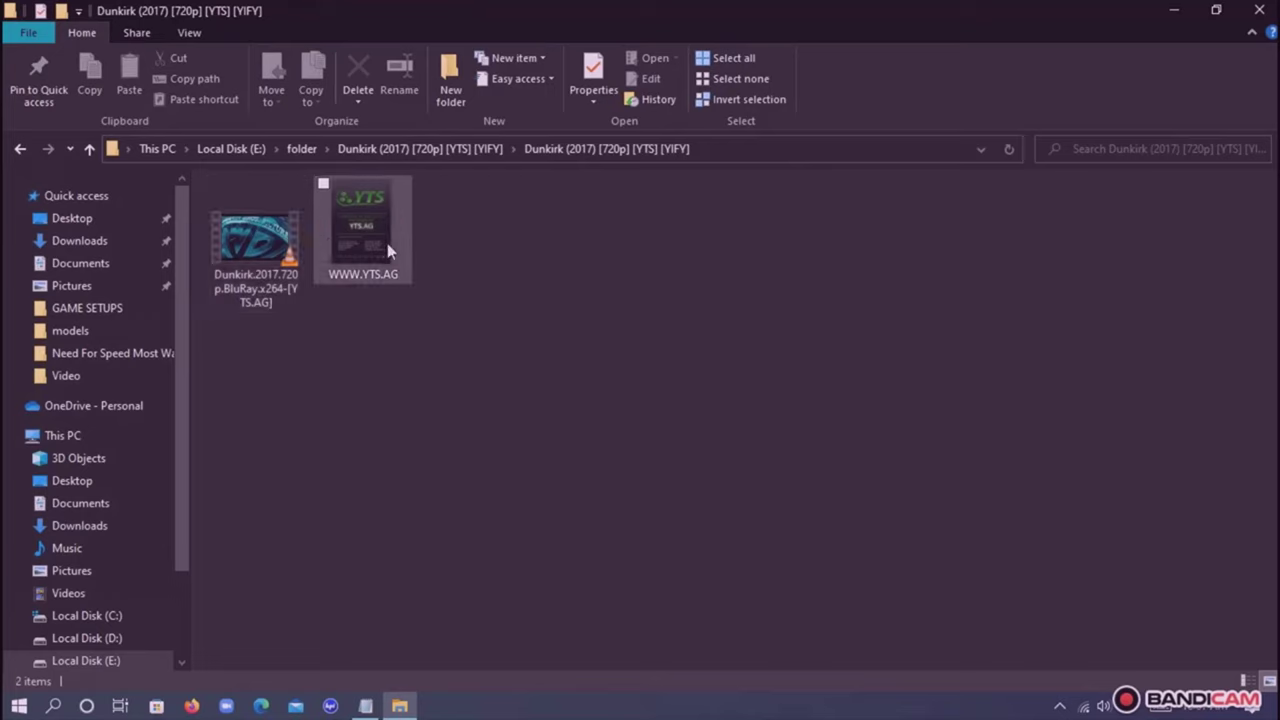
mouse_move(256, 240)
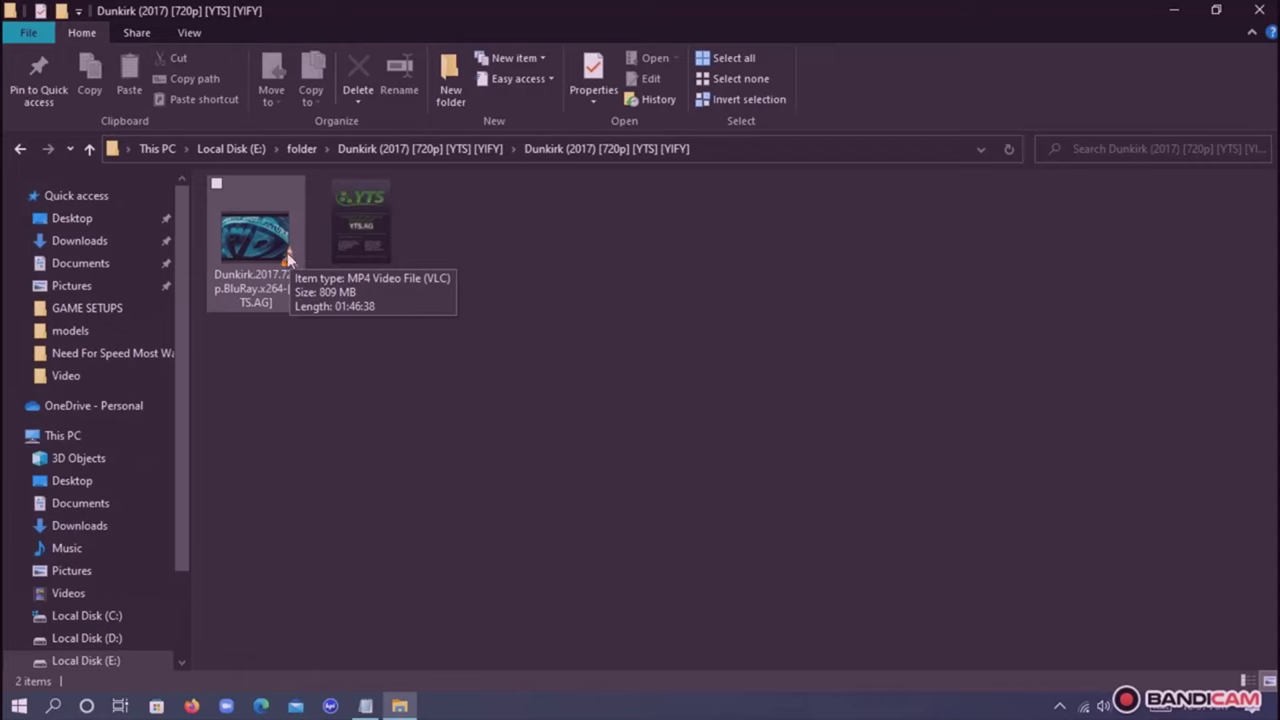
left_click(21, 148)
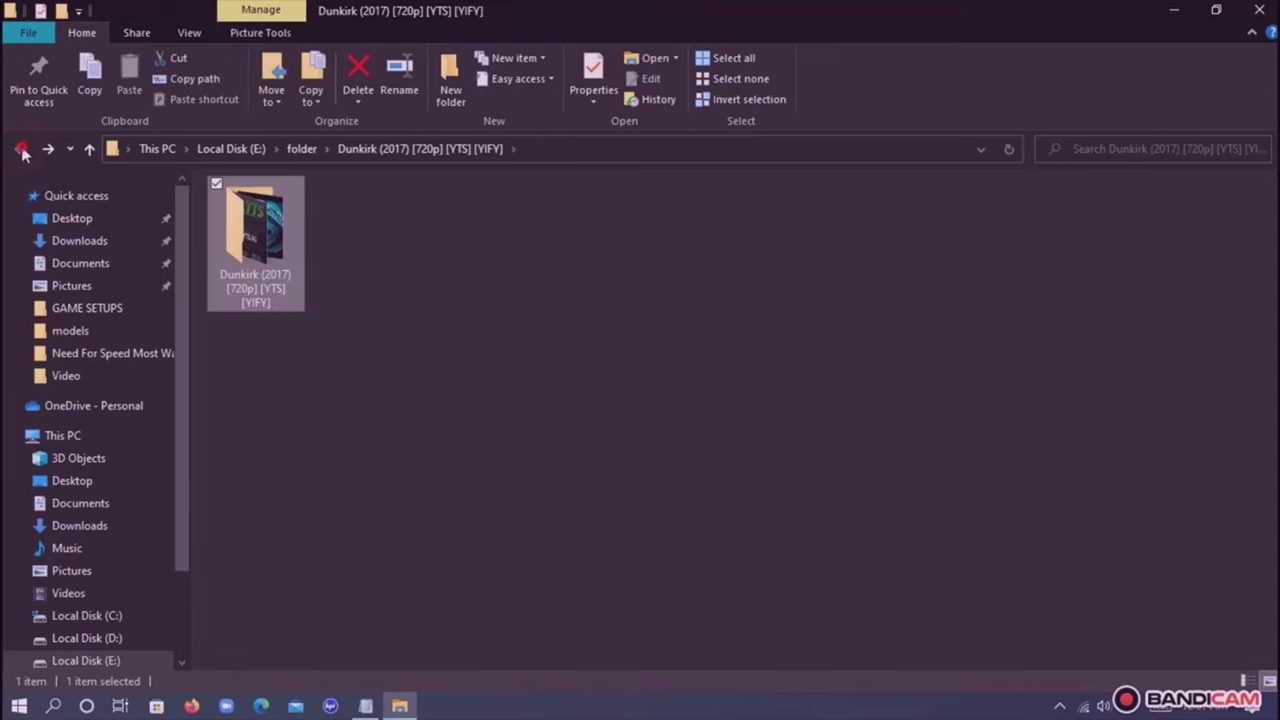
left_click(21, 148)
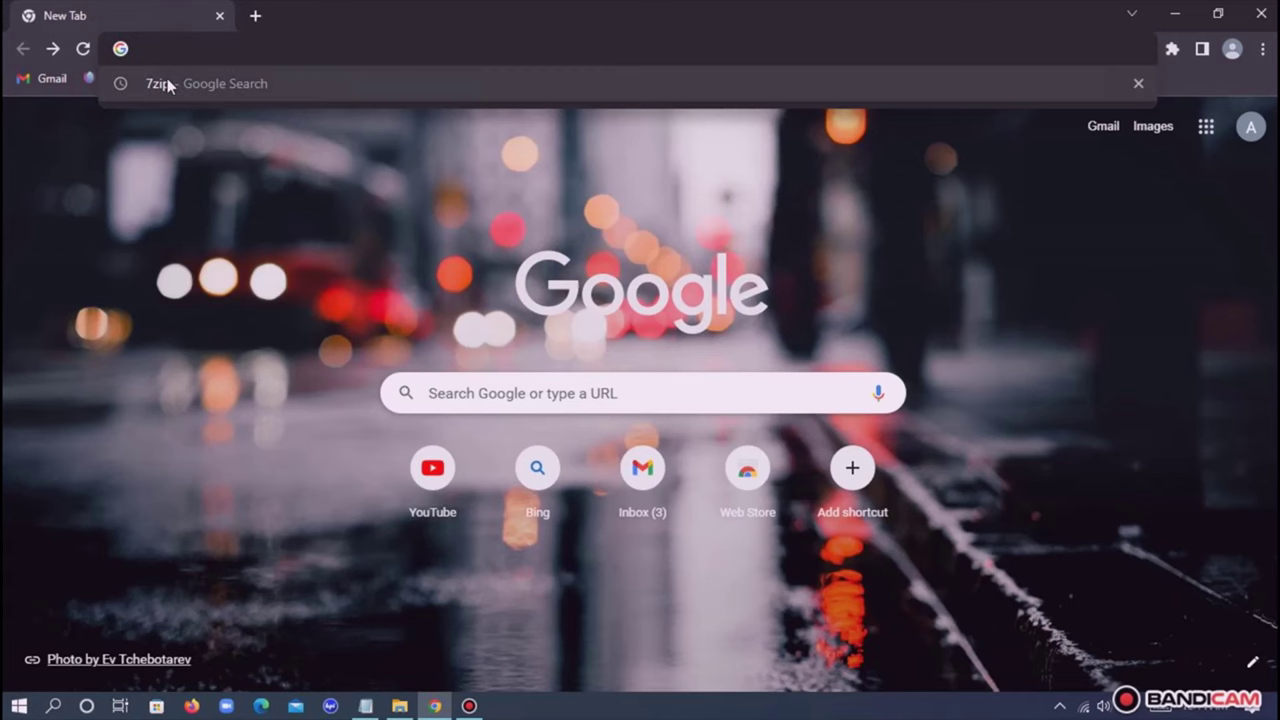
Search Google for 7zip and download the 64-bit 7-Zip 22.01 installer from 7-zip.org.
left_click(165, 85)
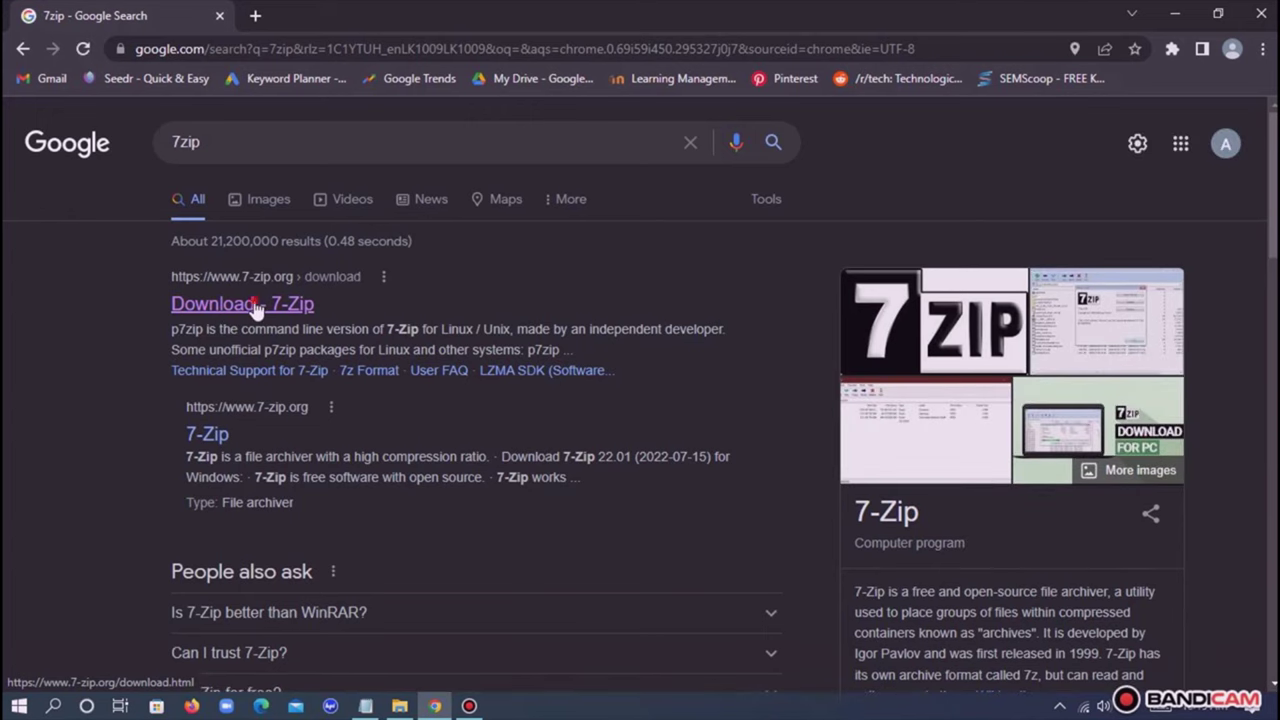
left_click(255, 307)
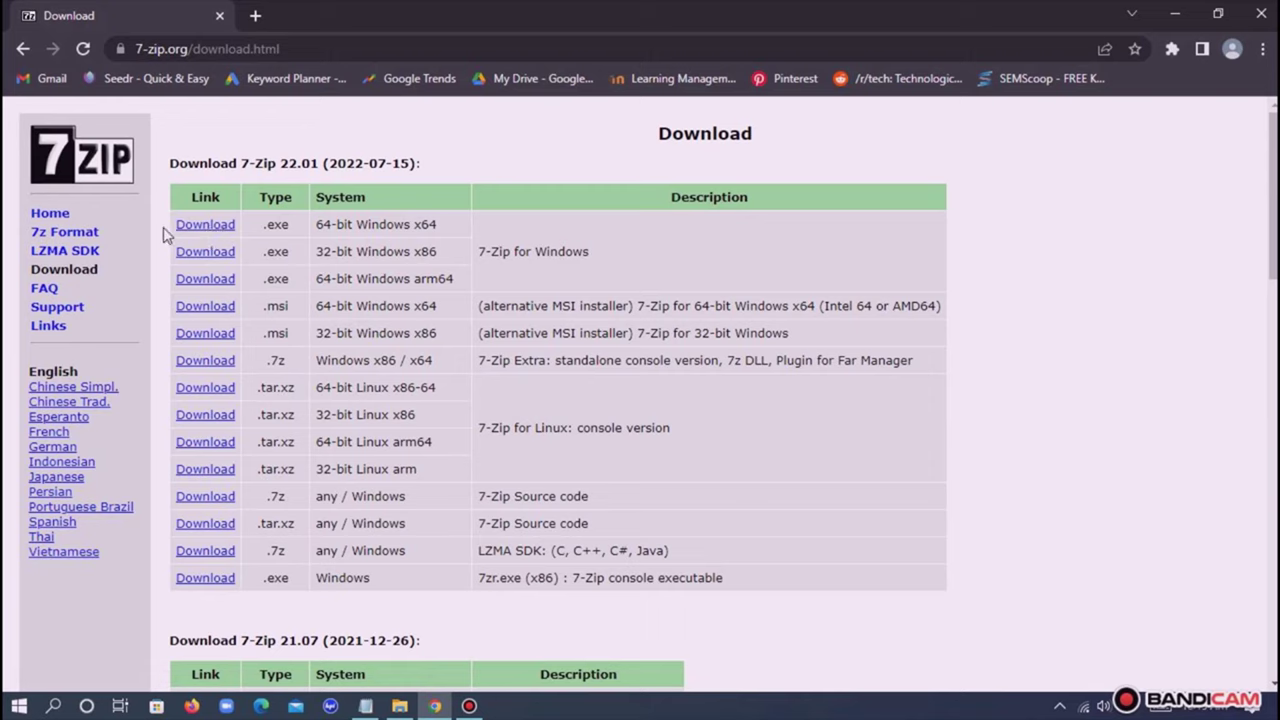
left_click(227, 226)
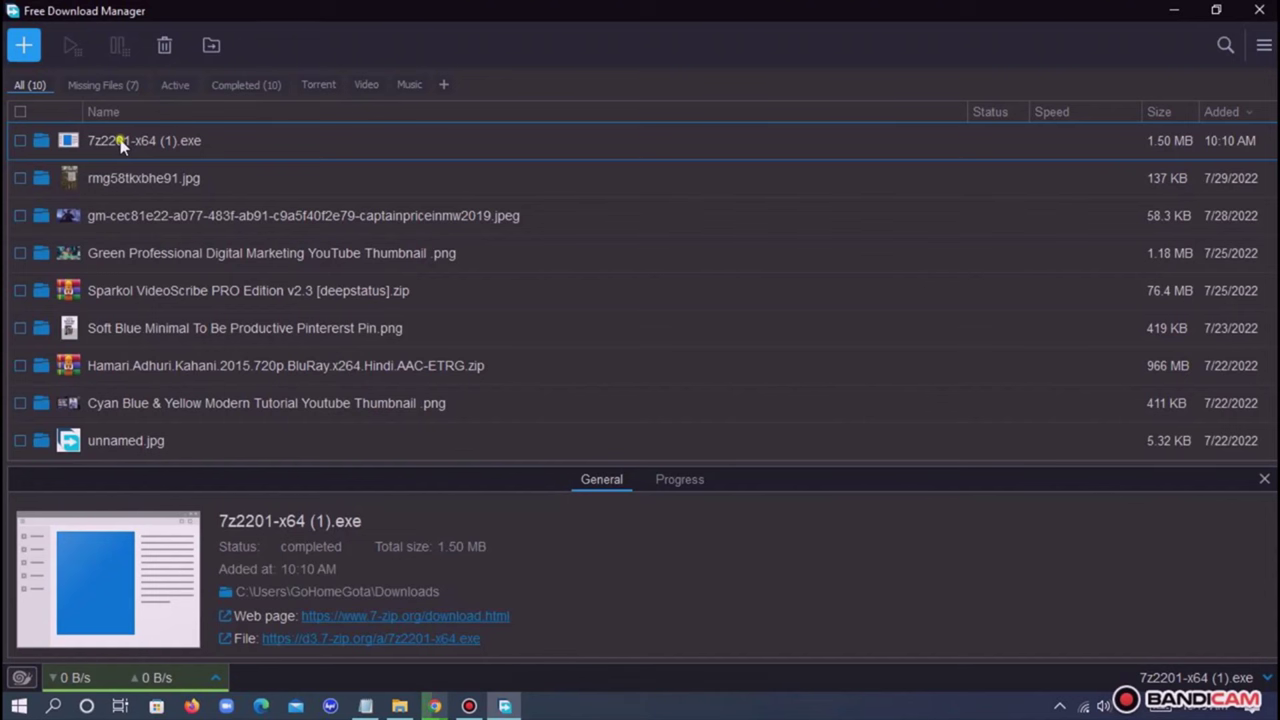
Run the 7z2201-x64 installer from Free Download Manager and install 7-Zip into Program Files.
right_click(120, 140)
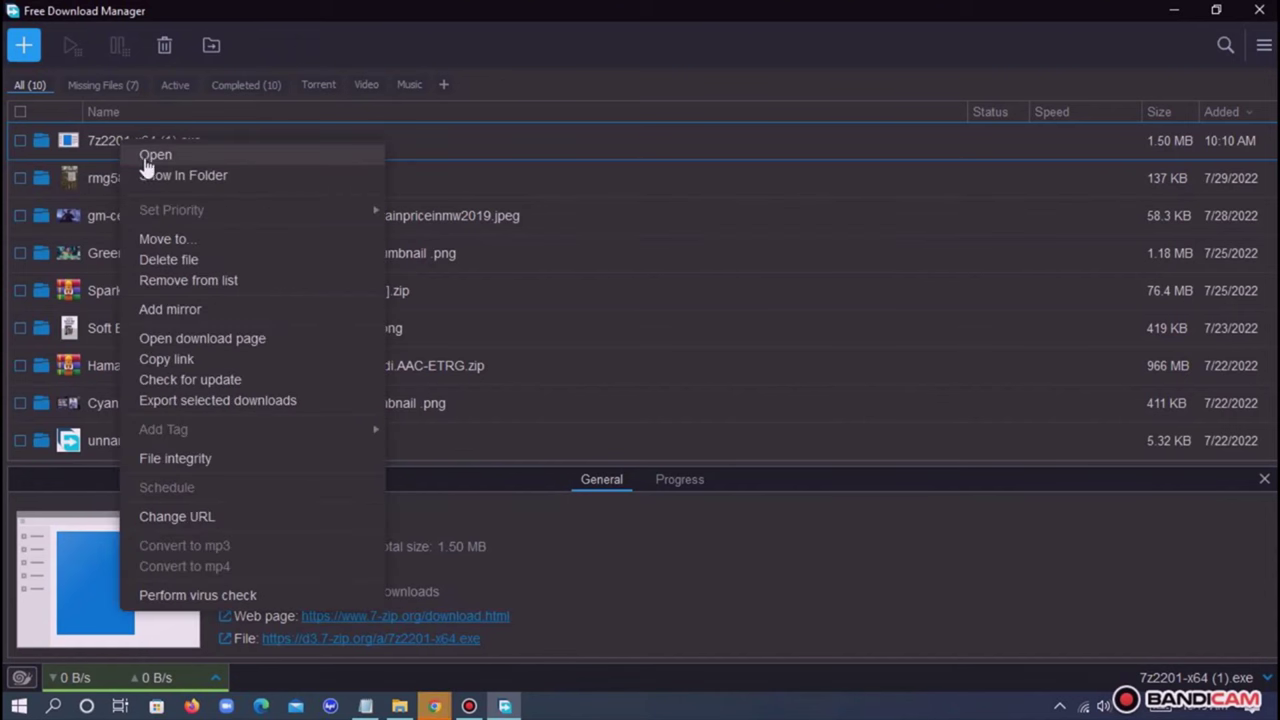
left_click(150, 160)
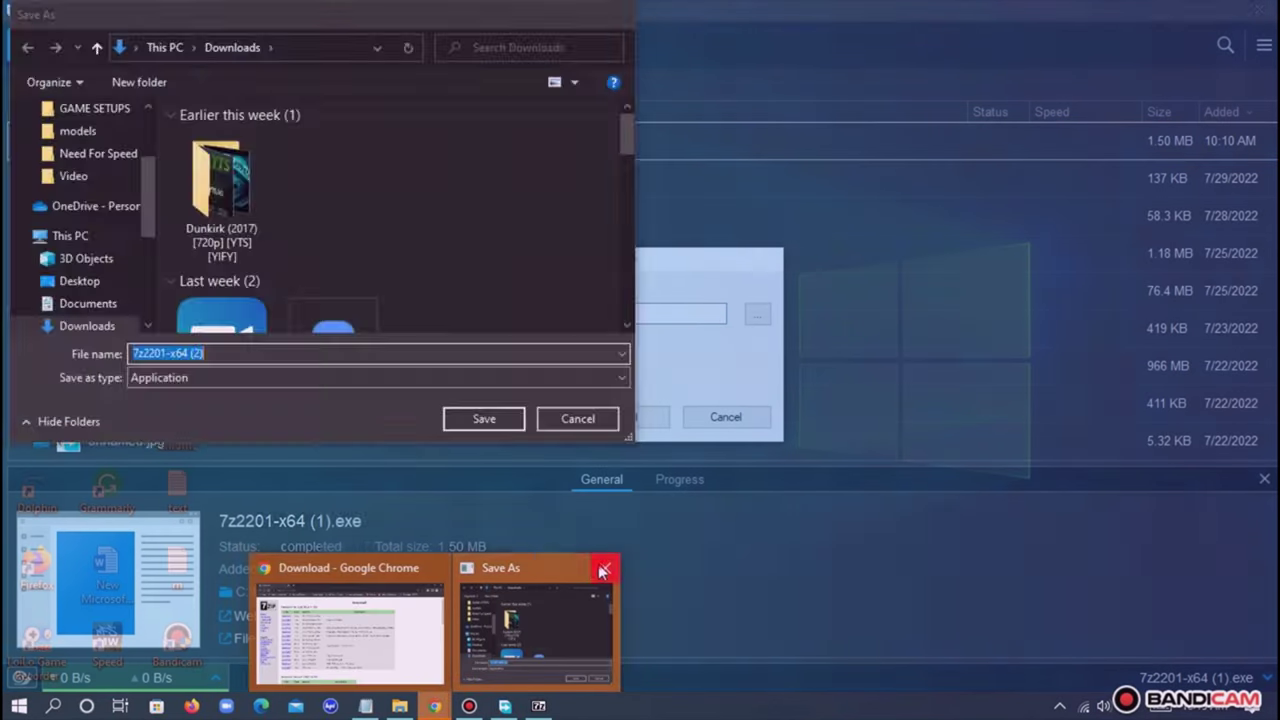
left_click(605, 567)
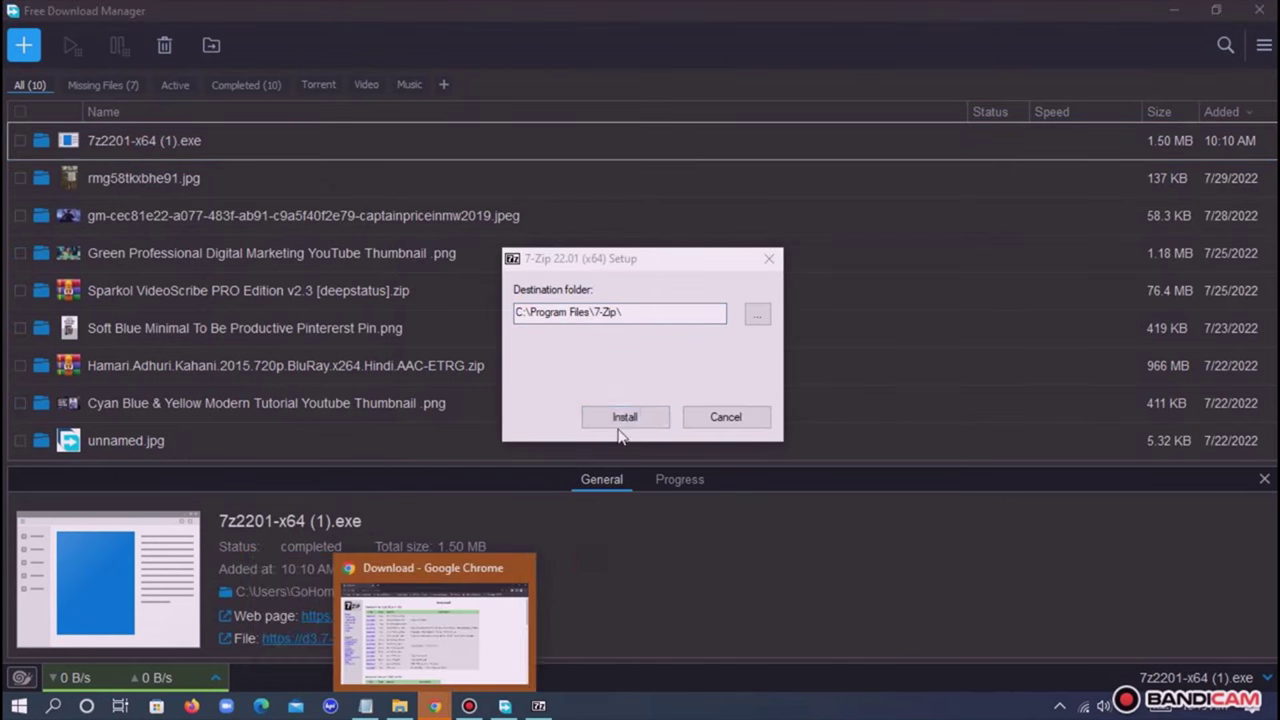
left_click(623, 419)
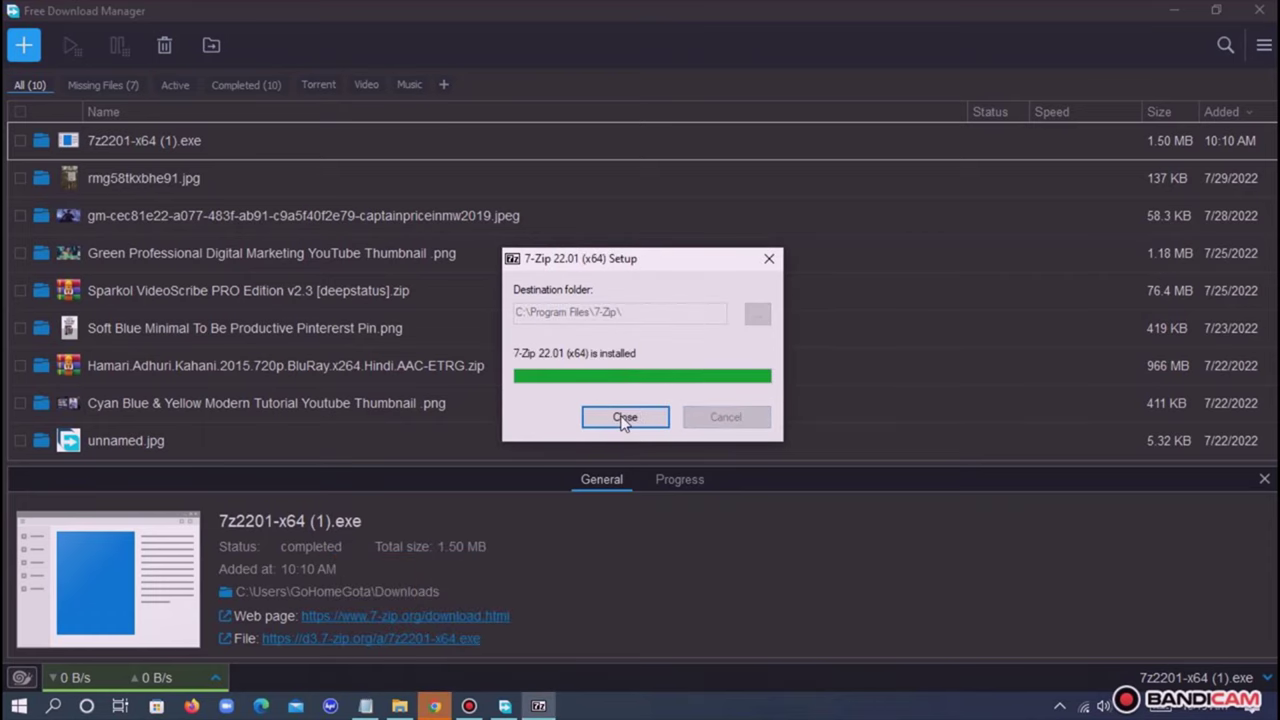
left_click(623, 419)
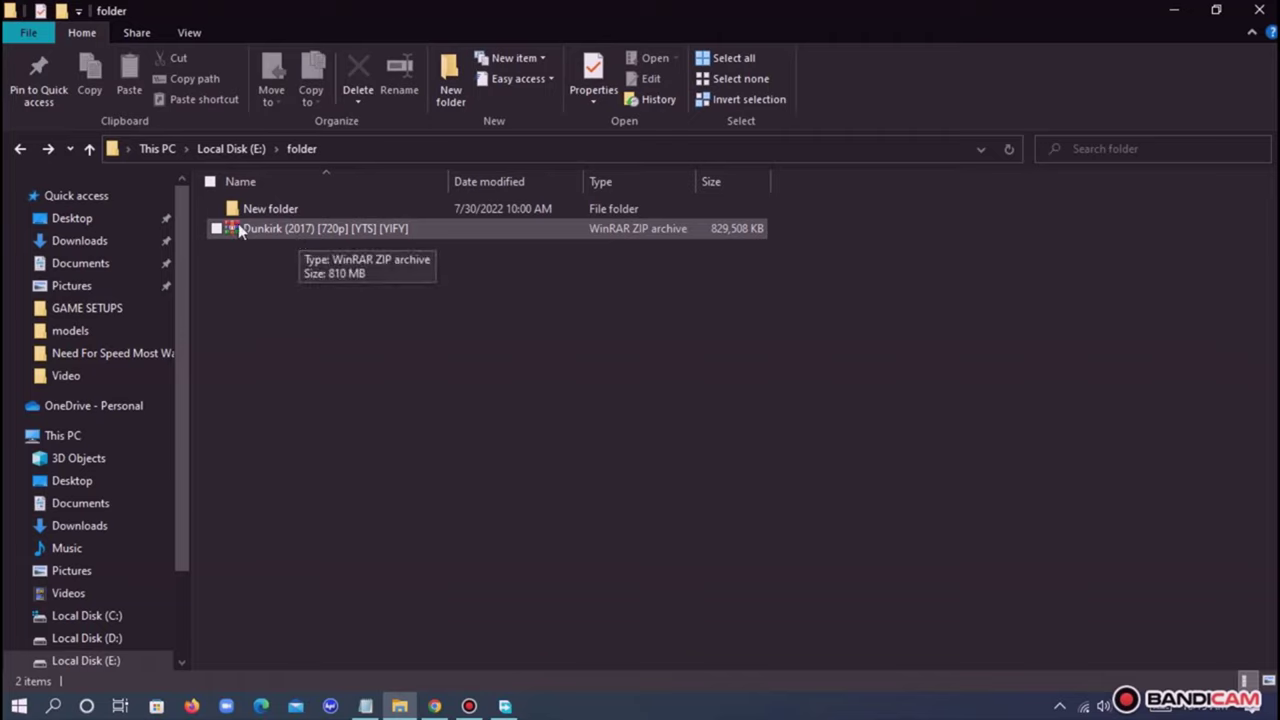
Use 7-Zip 'Extract Here' on the Dunkirk ZIP and close the CRC-failure report.
right_click(320, 240)
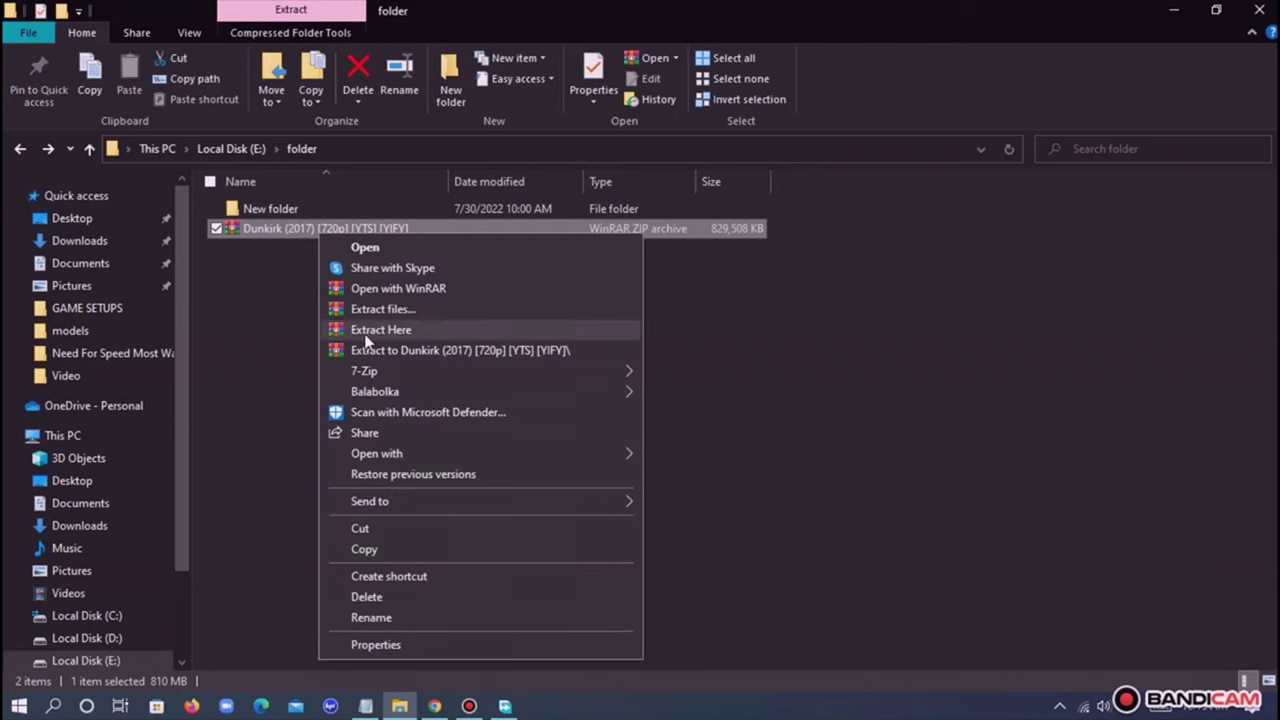
mouse_move(364, 371)
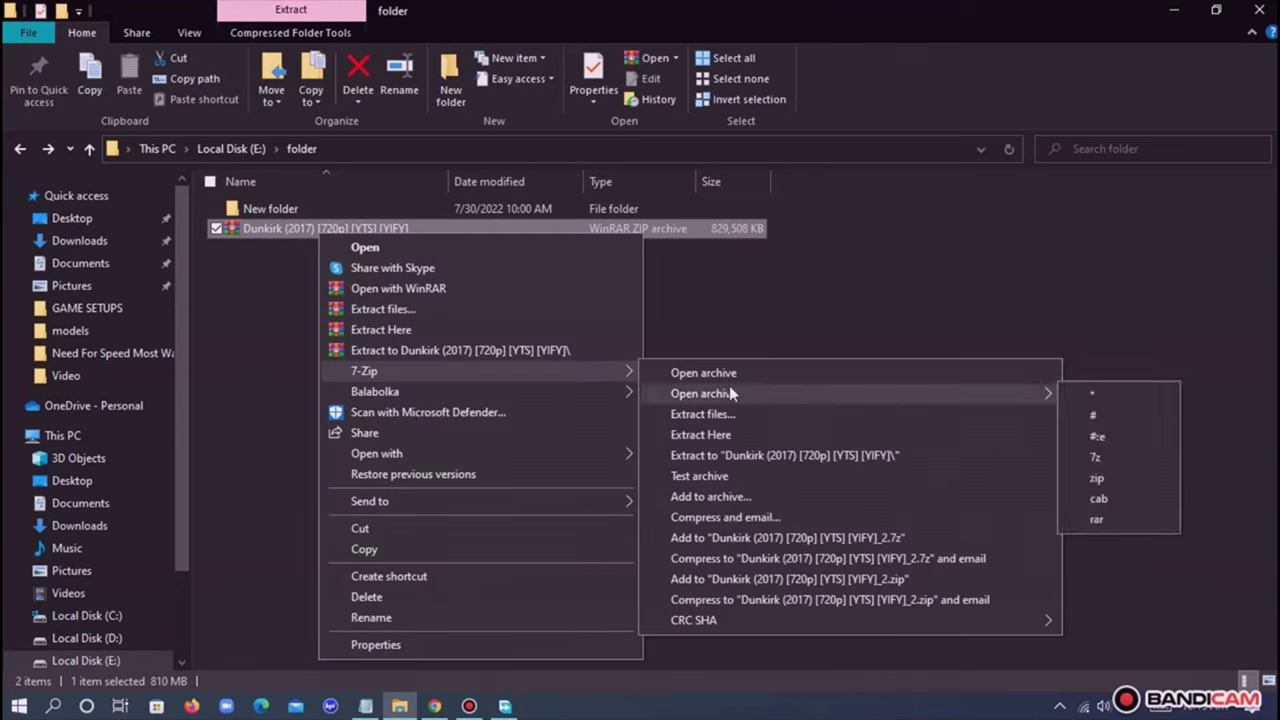
left_click(718, 436)
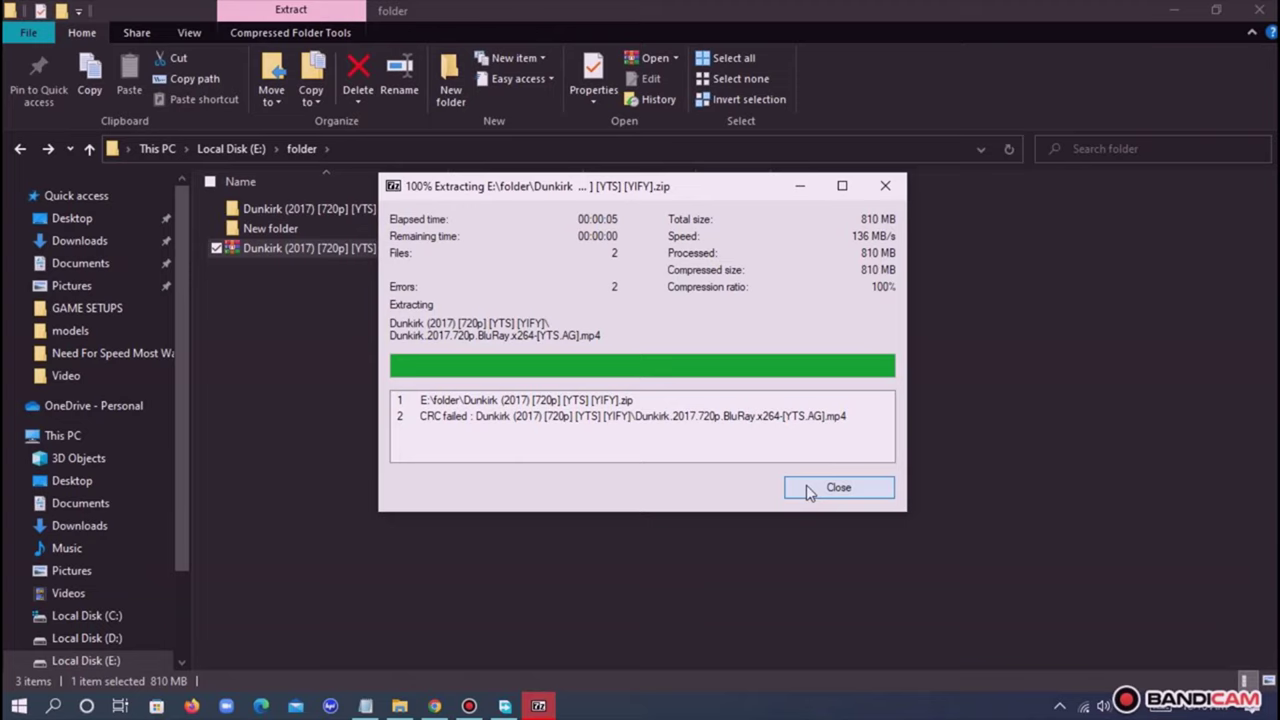
left_click(810, 490)
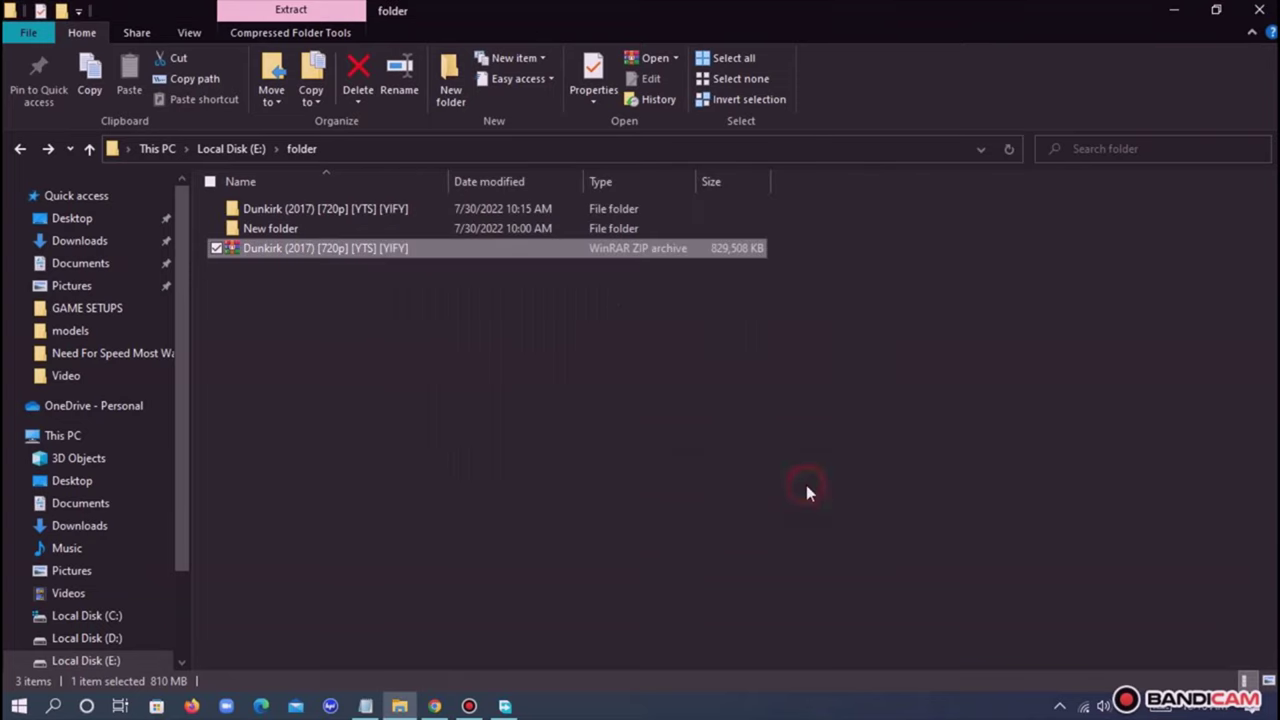
Open the 'Dunkirk (2017) [720p] [YTS] [YIFY]' folder to view the recovered MP4 and JPG.
double_click(325, 208)
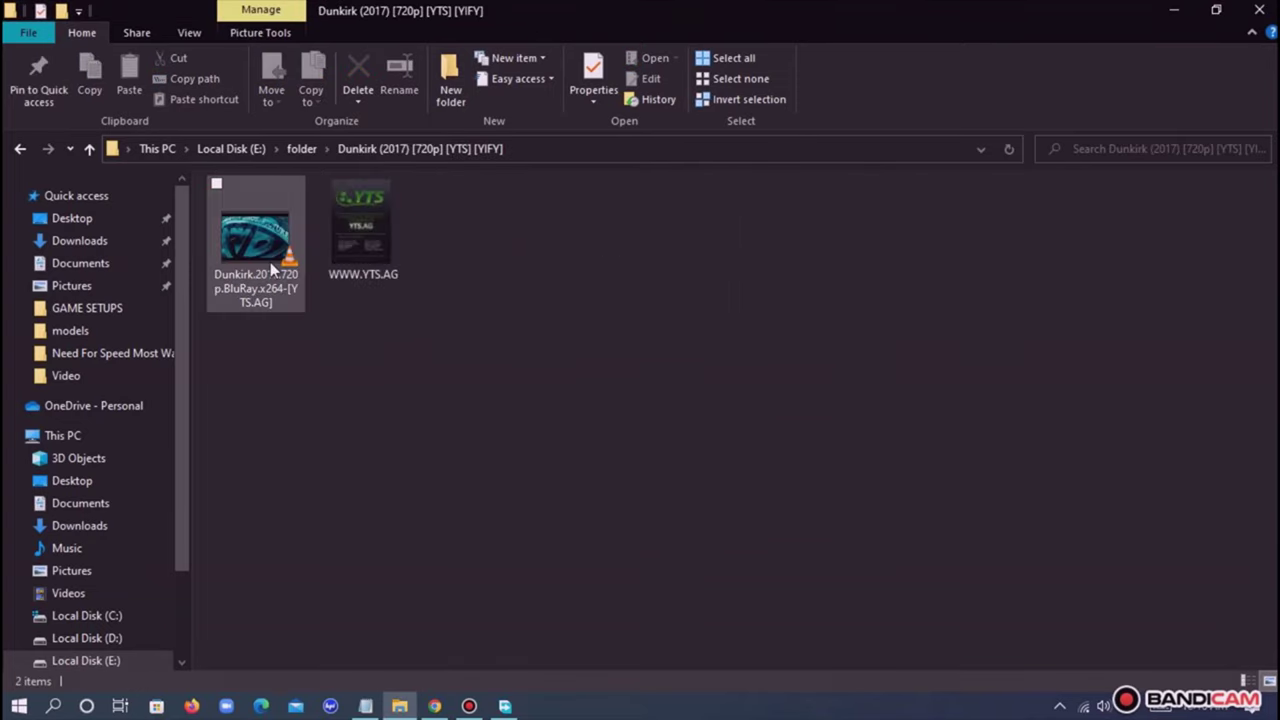